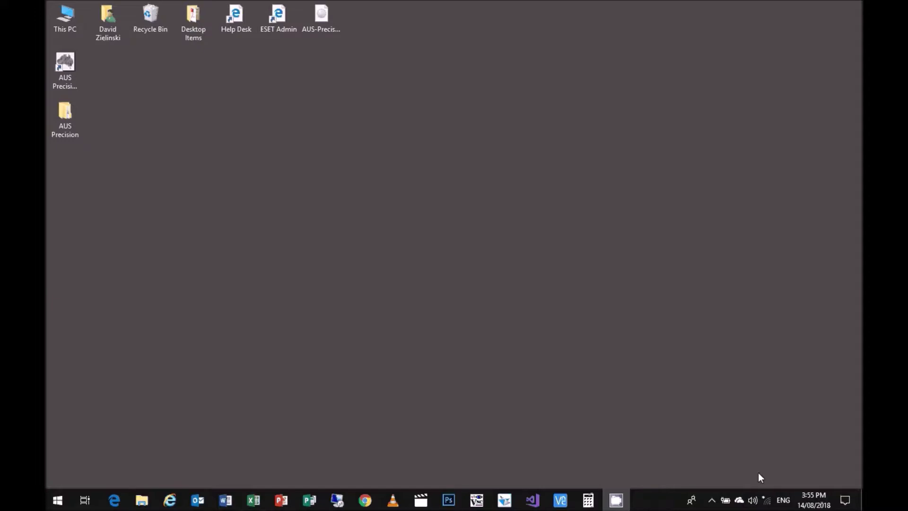
- Check the wireless adapter choices in the Wi-Fi flyout and open Network and Sharing Center
click(771, 501)
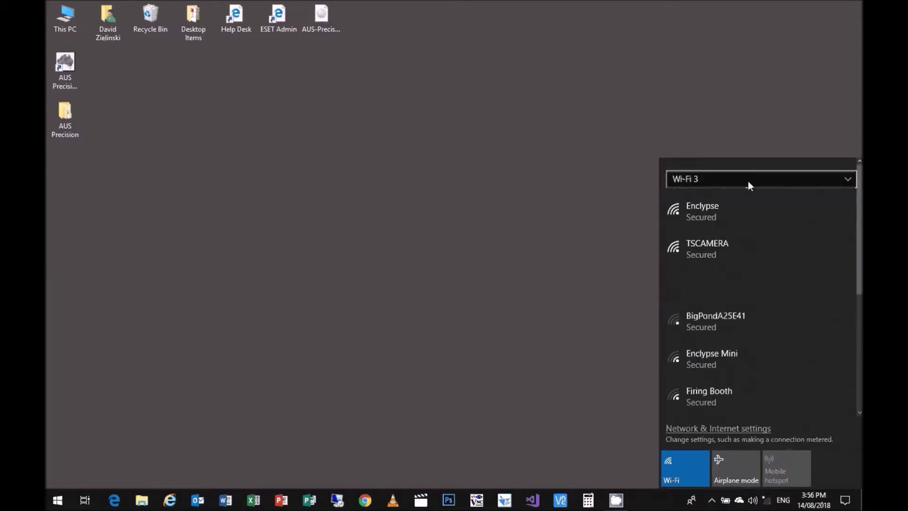
click(748, 179)
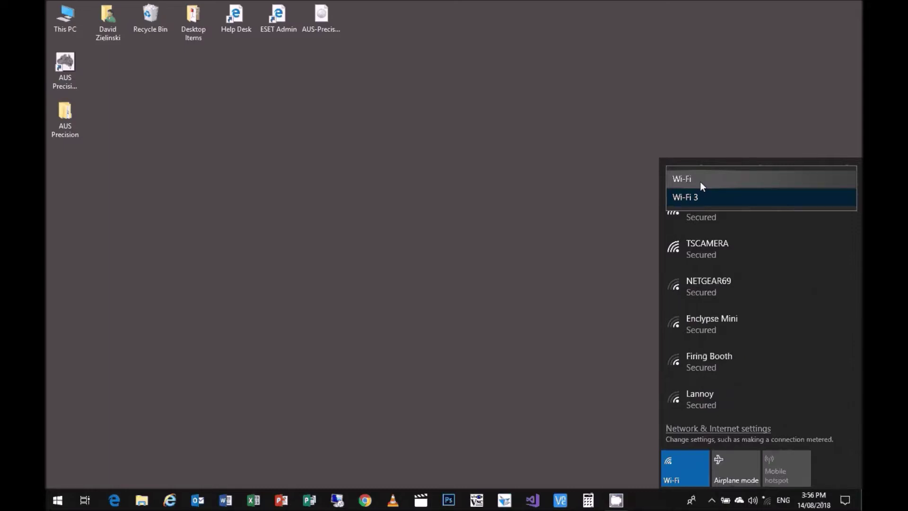
click(726, 429)
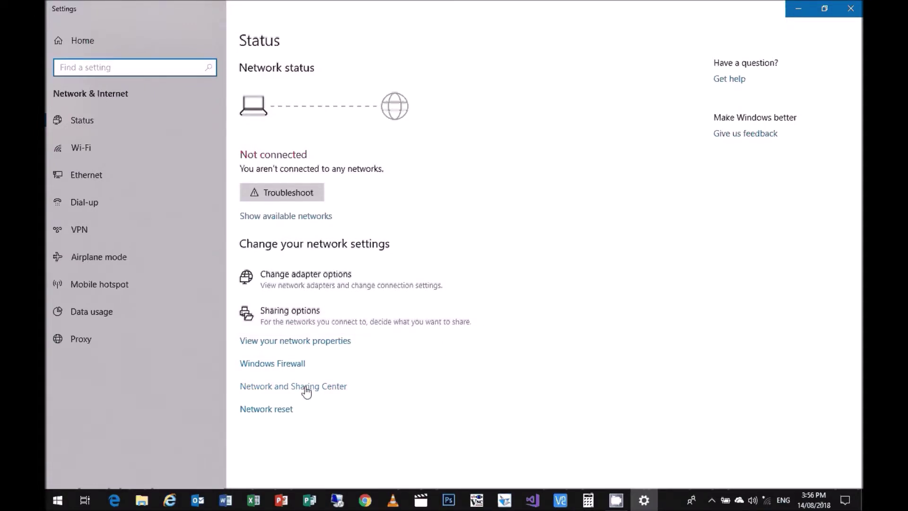
click(306, 387)
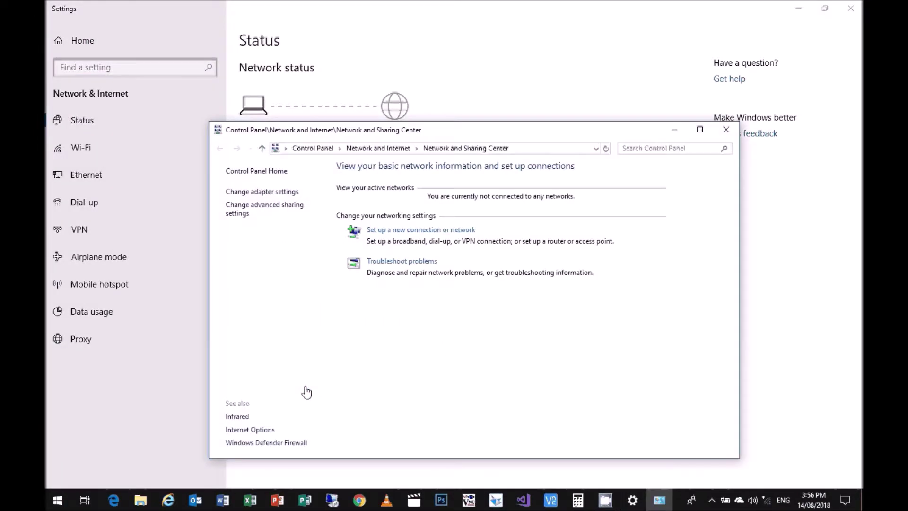
- Disable the internal Wi-Fi adapter from the network adapters list
click(274, 193)
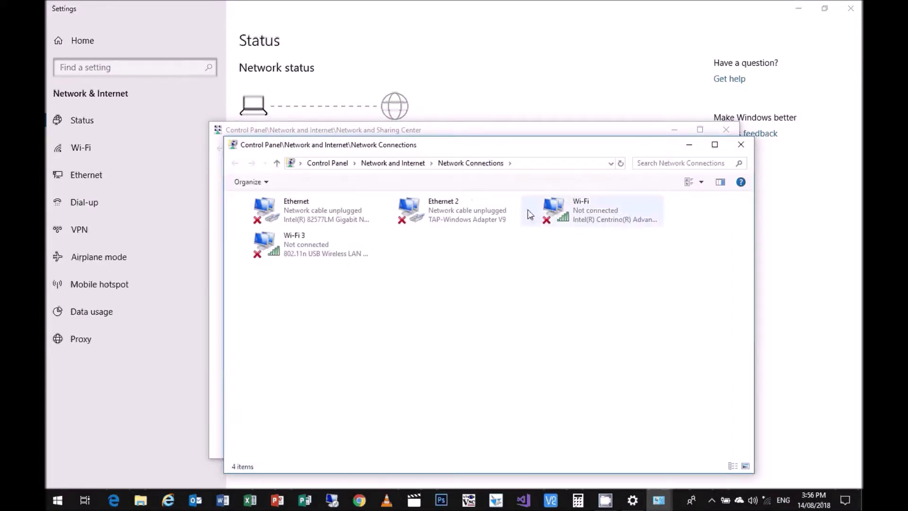
right_click(571, 215)
click(600, 219)
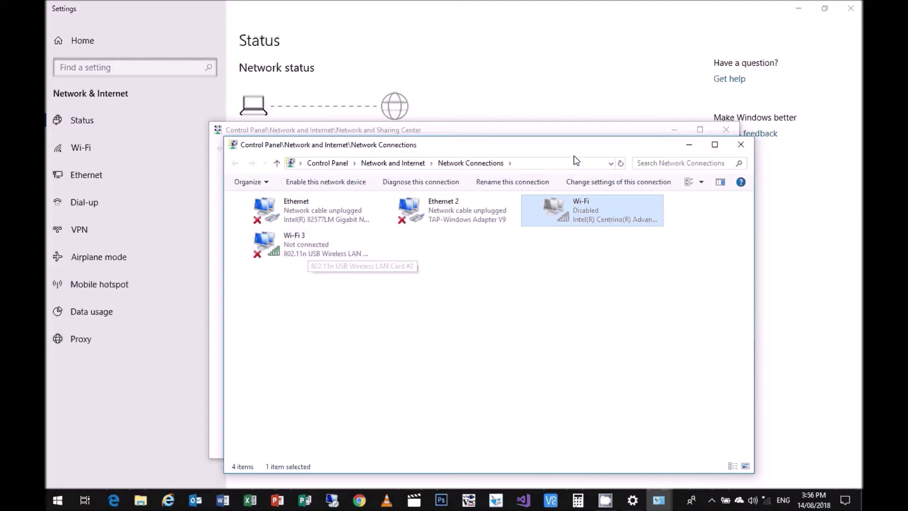
- Close the Network Connections, Network and Sharing Center and Settings windows
click(742, 146)
click(722, 130)
click(851, 8)
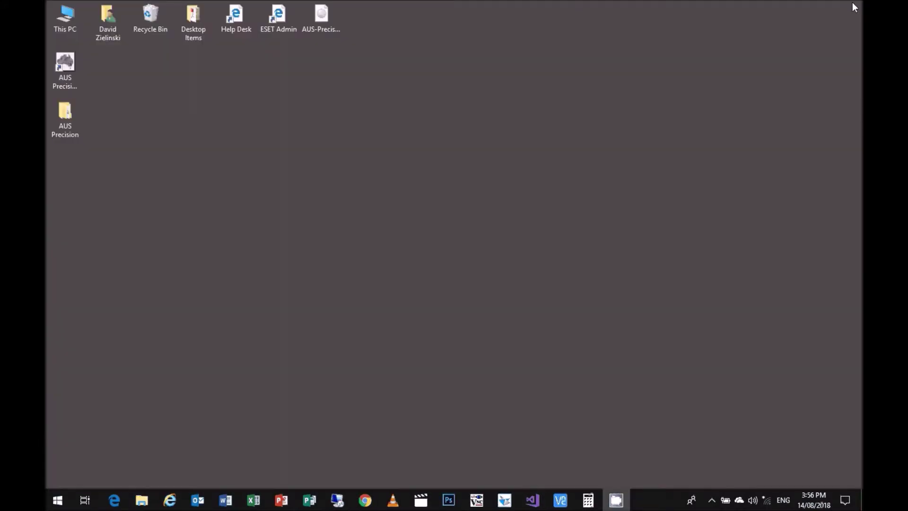
- Show the Wi-Fi network list and expand the TSCAMERA entry
click(770, 501)
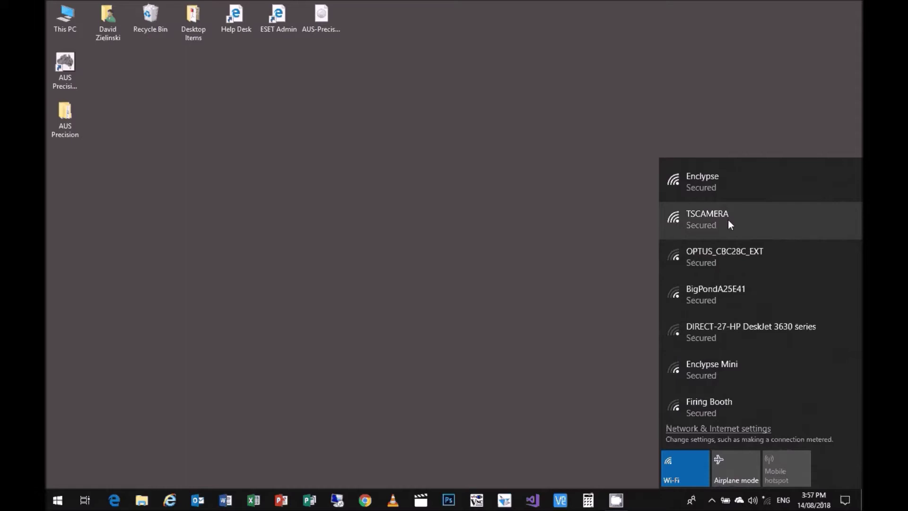
click(728, 218)
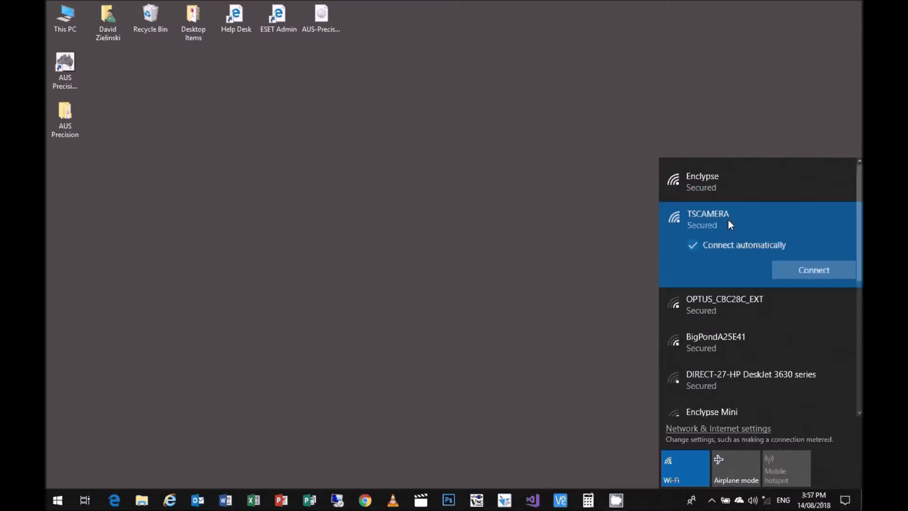
- Connect to TSCAMERA and submit its network security key
click(808, 272)
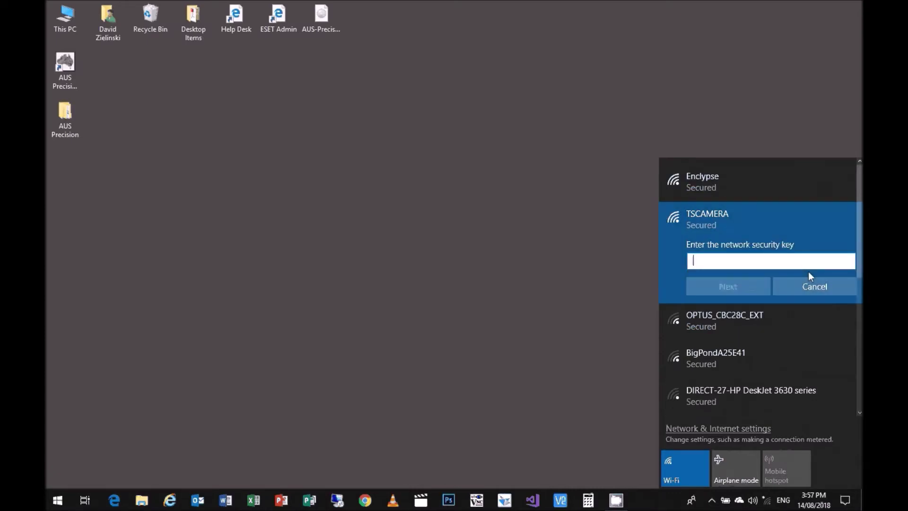
text(••••)
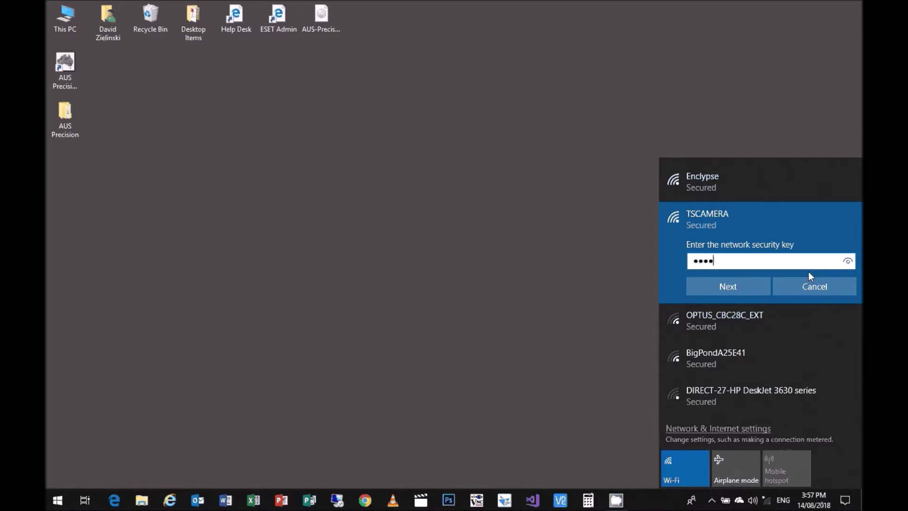
text(•••)
text(••••)
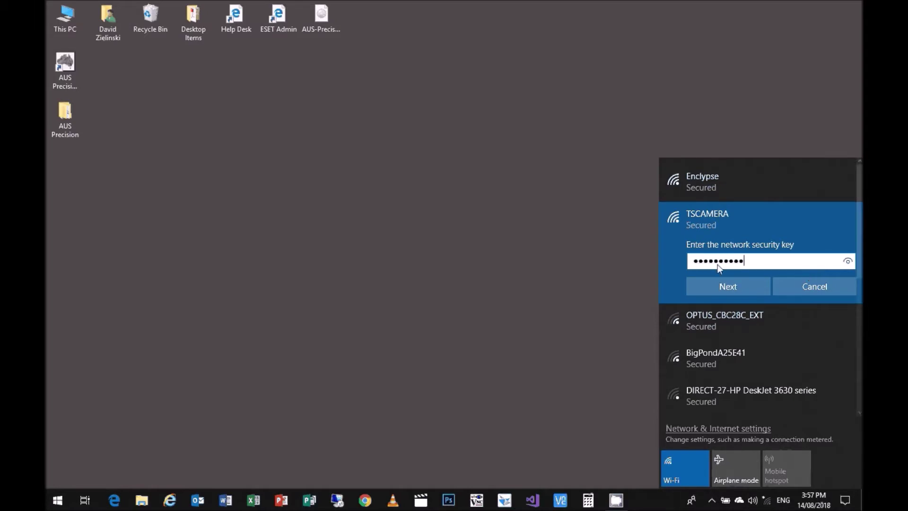
click(731, 286)
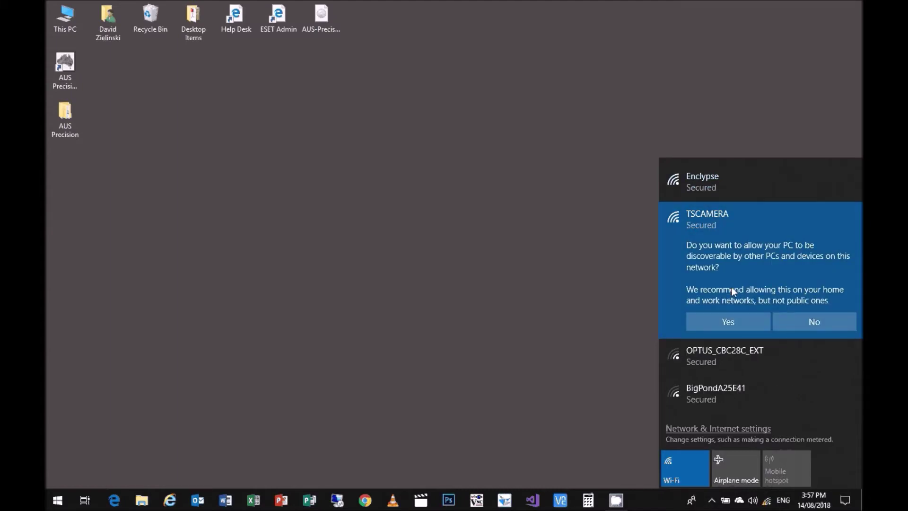
- Allow PC discovery on TSCAMERA, close the network list, and select the AUS Precision shortcut
click(747, 319)
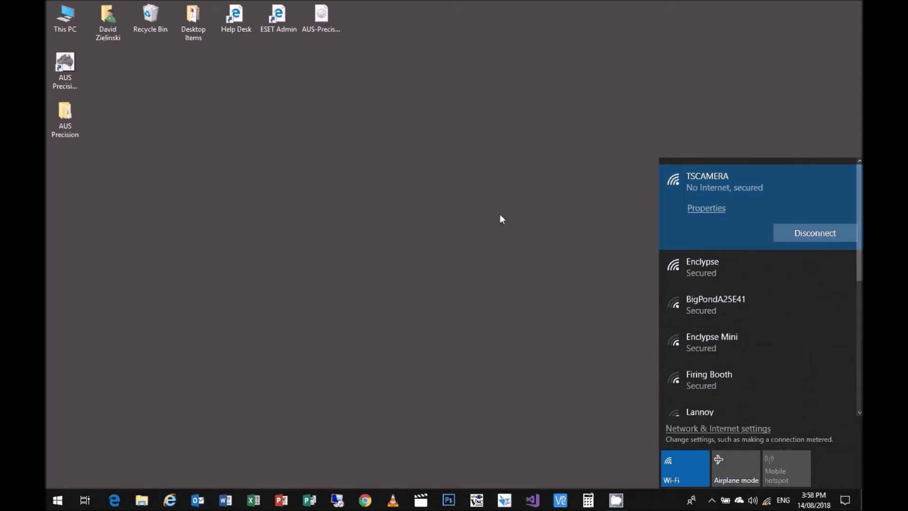
click(206, 129)
click(64, 68)
- Launch AUS Precision from its desktop shortcut
double_click(66, 67)
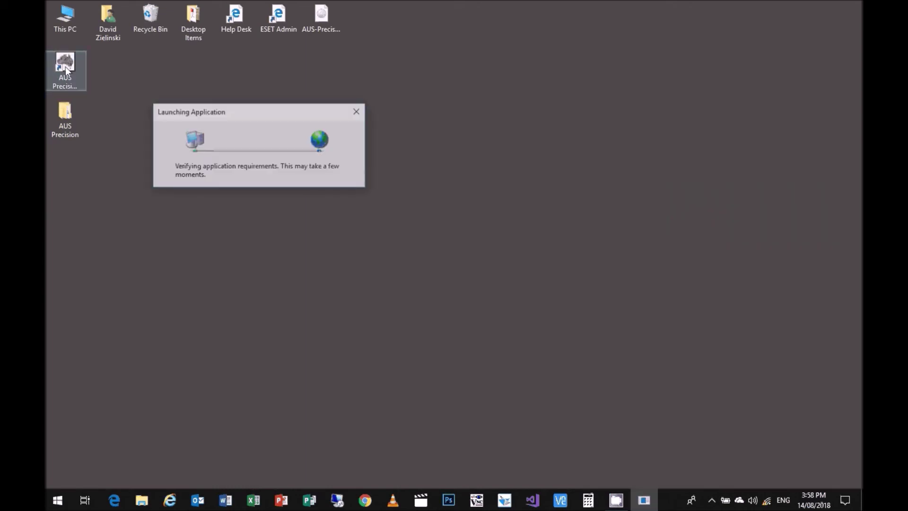